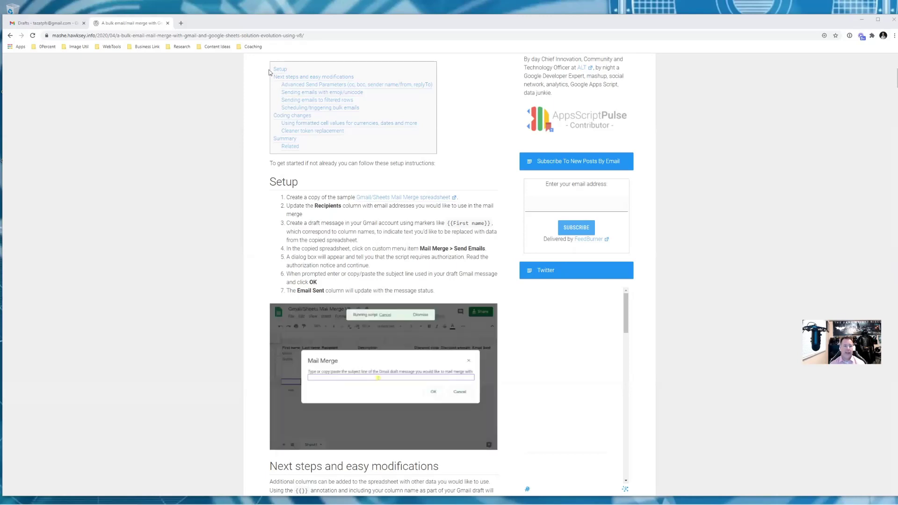
Find the Gmail/Sheets Mail Merge spreadsheet link in the blog's Setup steps and bring up its link menu
{"action": "left_click", "coordinate": [309, 38]}
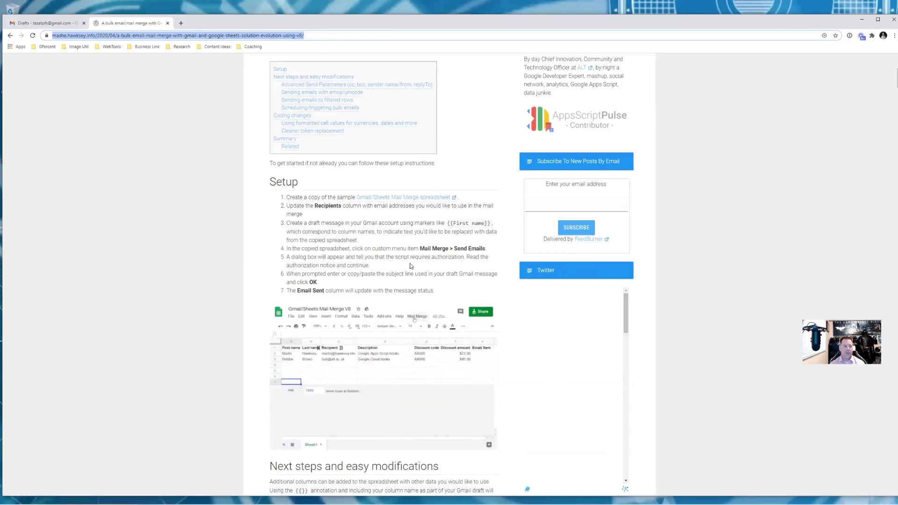
{"action": "scroll", "coordinate": [397, 212], "scroll_direction": "down", "scroll_amount": 20}
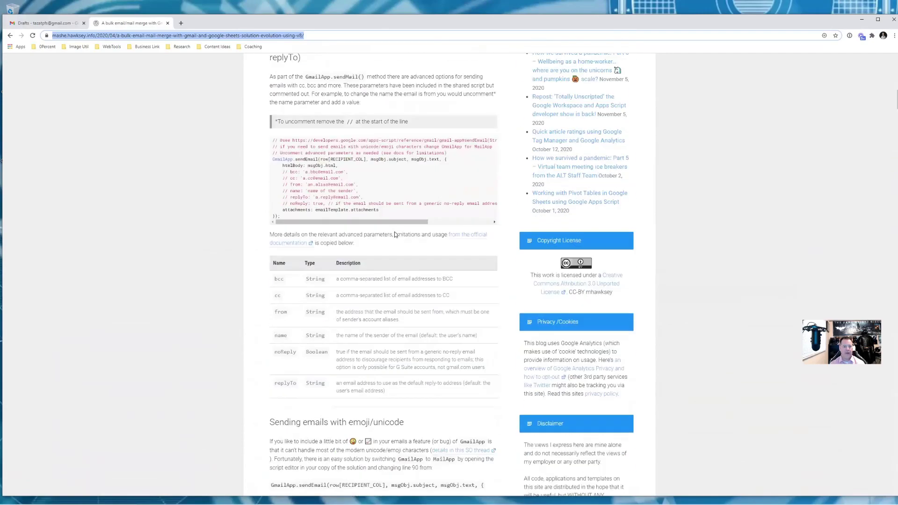
{"action": "scroll", "coordinate": [393, 237], "scroll_direction": "down", "scroll_amount": 12}
{"action": "scroll", "coordinate": [393, 237], "scroll_direction": "up", "scroll_amount": 20}
{"action": "scroll", "coordinate": [393, 236], "scroll_direction": "up", "scroll_amount": 10}
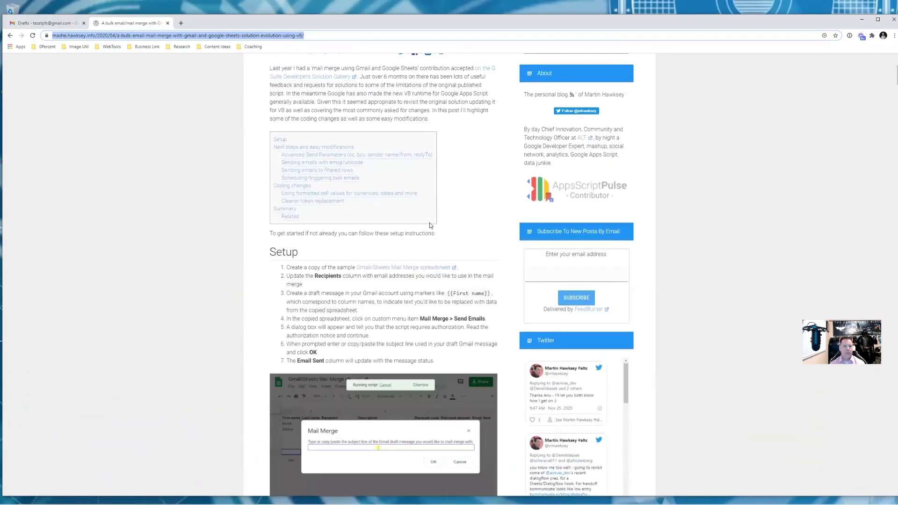
{"action": "scroll", "coordinate": [474, 226], "scroll_direction": "down", "scroll_amount": 4}
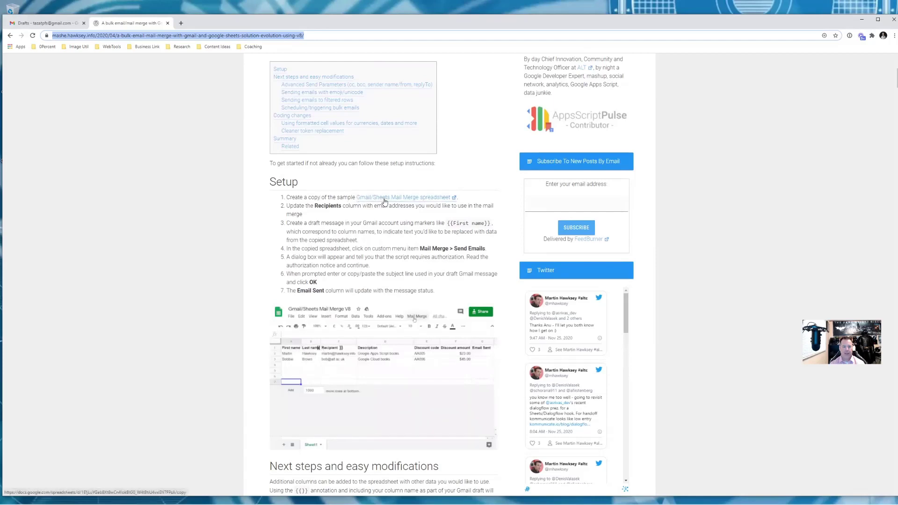
{"action": "right_click", "coordinate": [380, 200]}
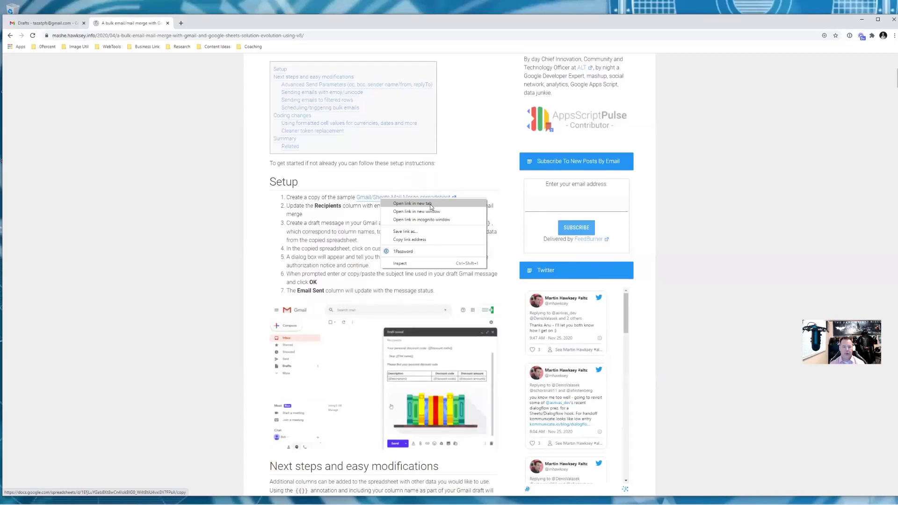
Copy the sample spreadsheet link and load it in a new tab with the trailing /copy removed
{"action": "left_click", "coordinate": [431, 240]}
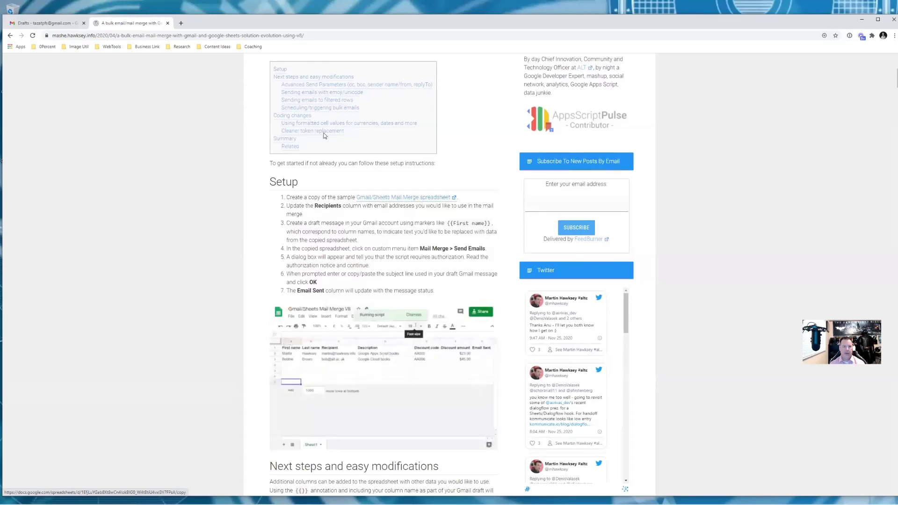
{"action": "left_click", "coordinate": [181, 23]}
{"action": "left_click", "coordinate": [208, 36]}
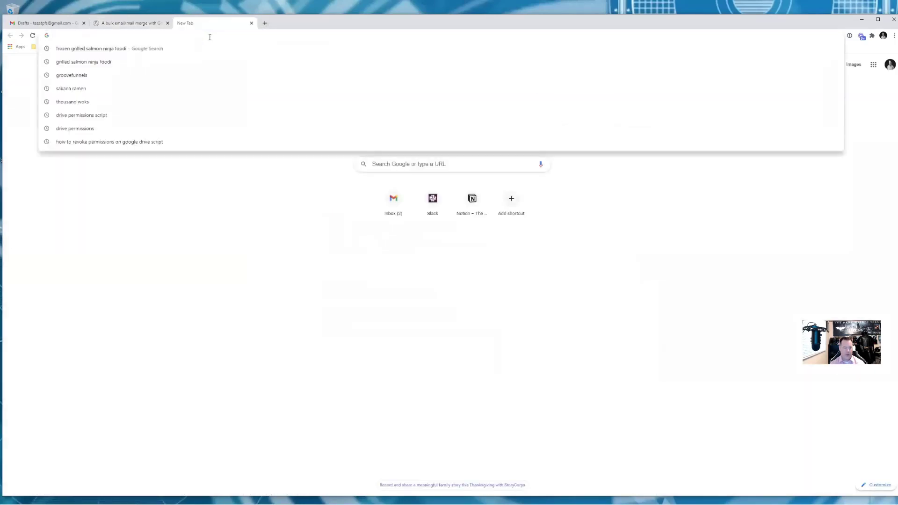
{"action": "key", "text": "ctrl+v"}
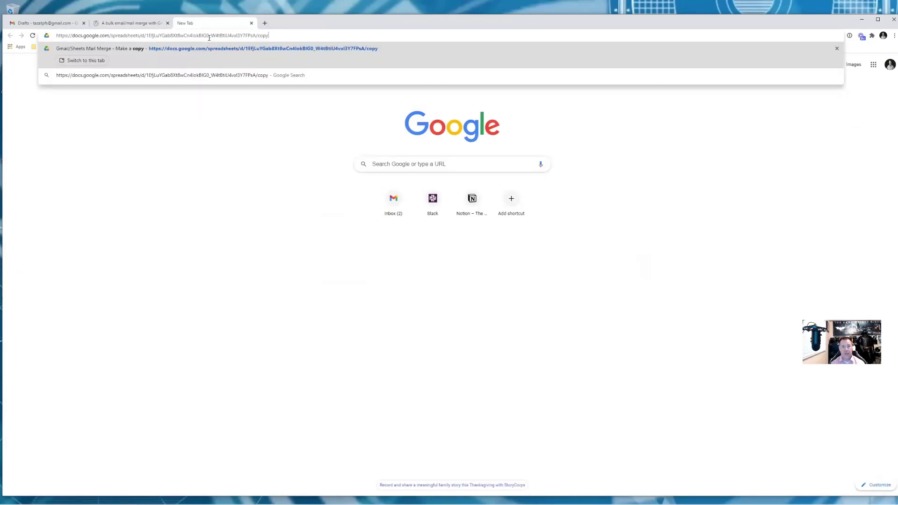
{"action": "key", "text": "BackSpace"}
{"action": "key", "text": "BackSpace"}
{"action": "key", "text": "BackSpace"}
{"action": "key", "text": "BackSpace"}
{"action": "key", "text": "BackSpace"}
{"action": "key", "text": "Return"}
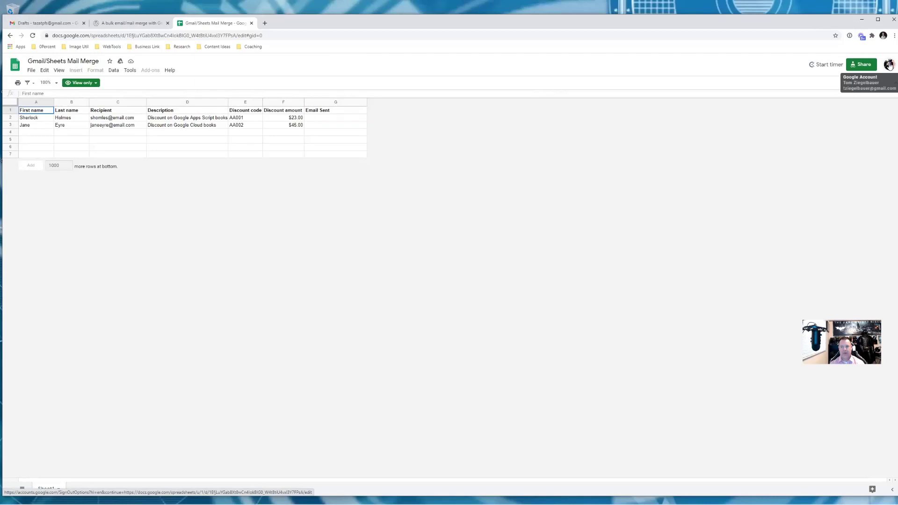
Switch the Mail Merge sheet to the other signed-in Gmail account
{"action": "left_click", "coordinate": [889, 65]}
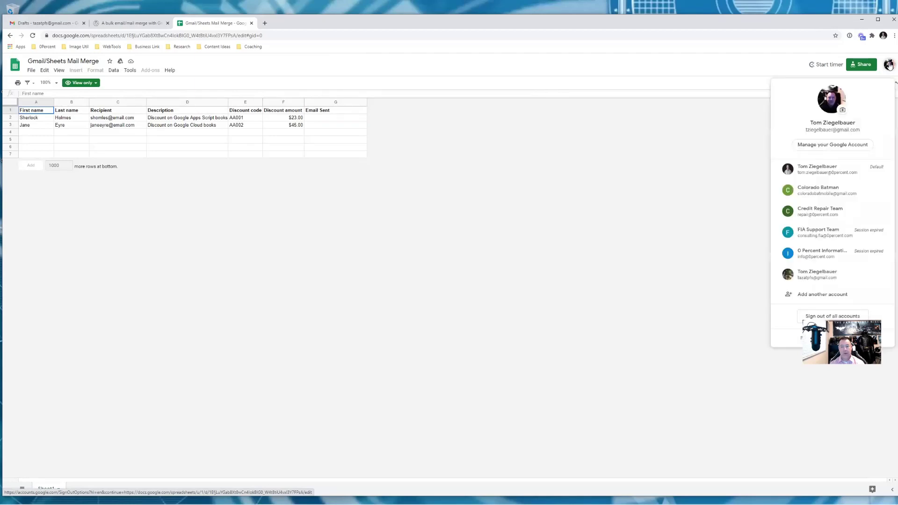
{"action": "left_click", "coordinate": [845, 274]}
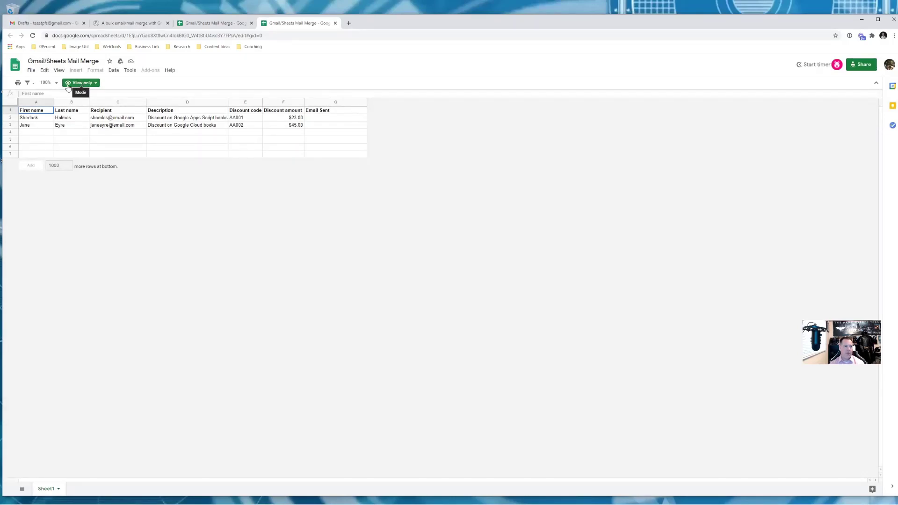
Use File > Make a copy to save 'Copy of Gmail/Sheets Mail Merge' into My Drive
{"action": "left_click", "coordinate": [31, 70]}
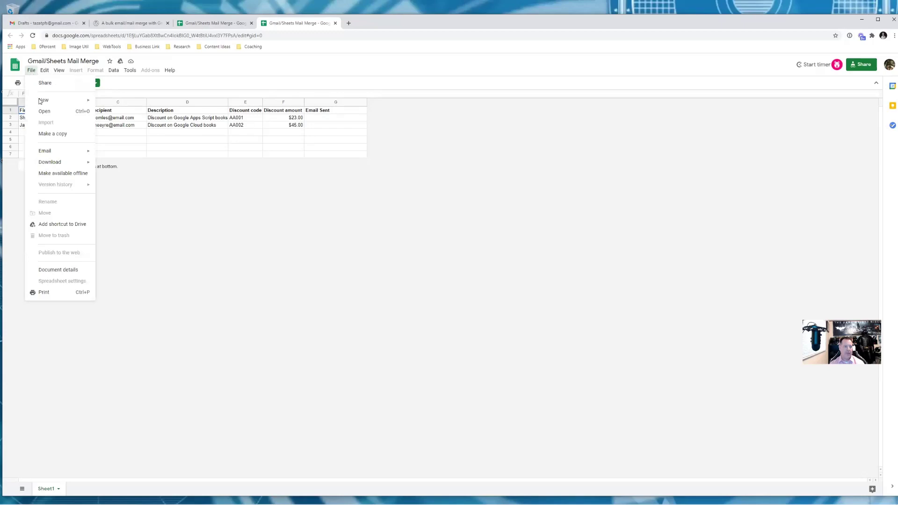
{"action": "left_click", "coordinate": [50, 134]}
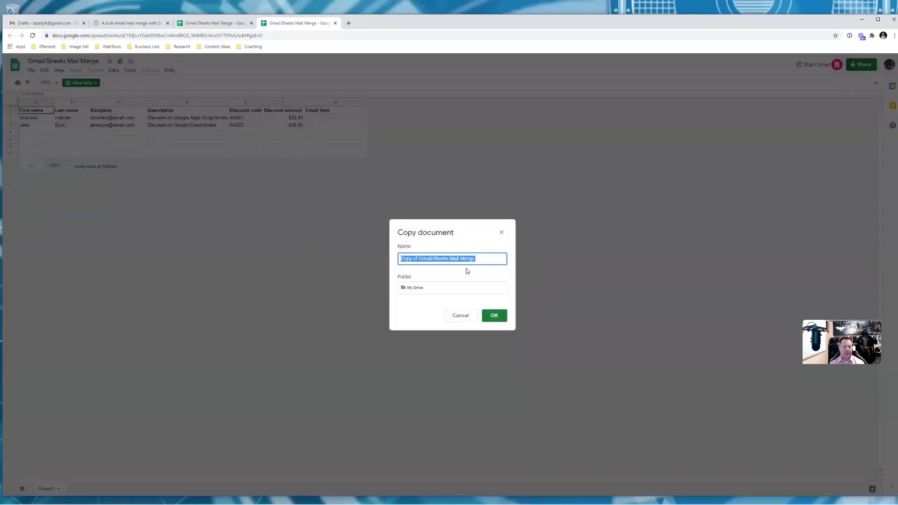
{"action": "left_click", "coordinate": [497, 317]}
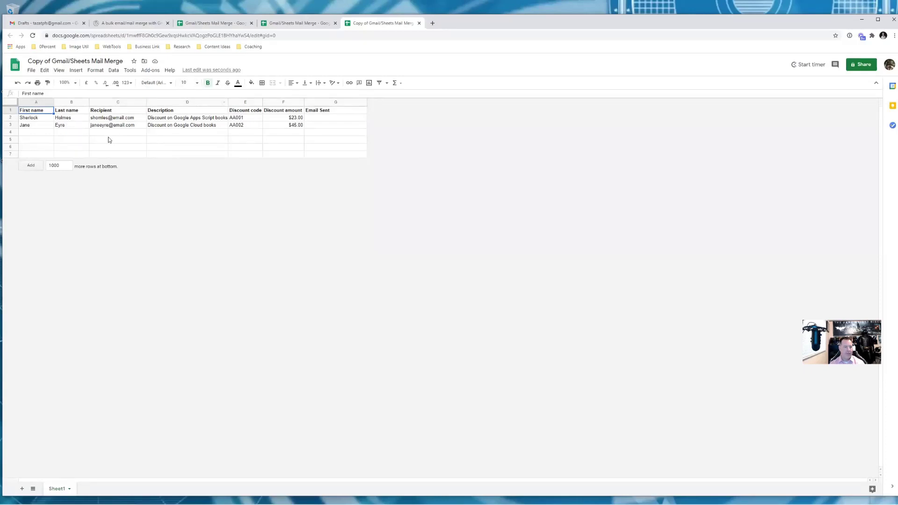
Enter your own Gmail address in C2 and fill it down into C3
{"action": "left_click", "coordinate": [125, 118]}
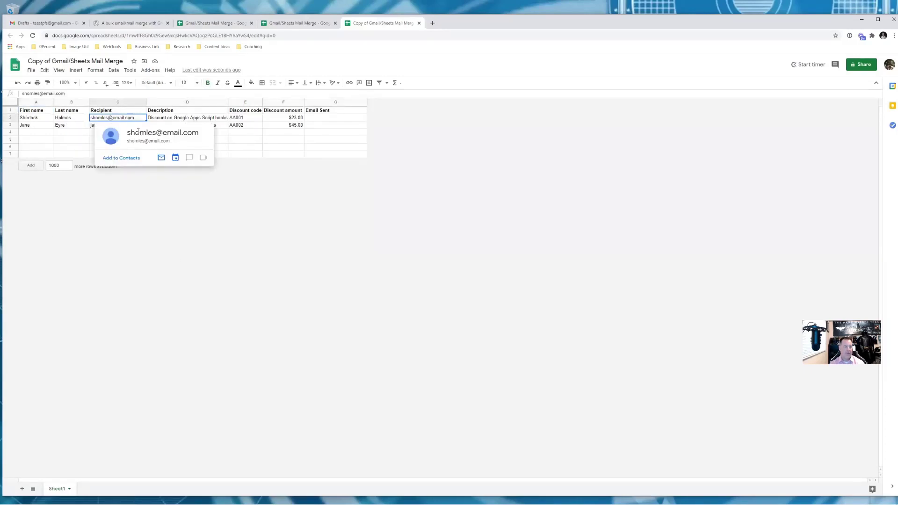
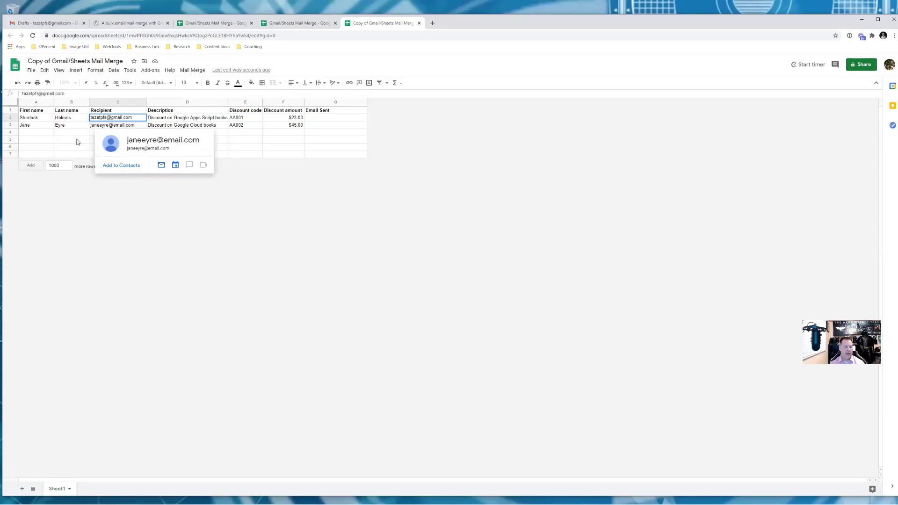
{"action": "left_click_drag", "start_coordinate": [120, 118], "coordinate": [123, 125]}
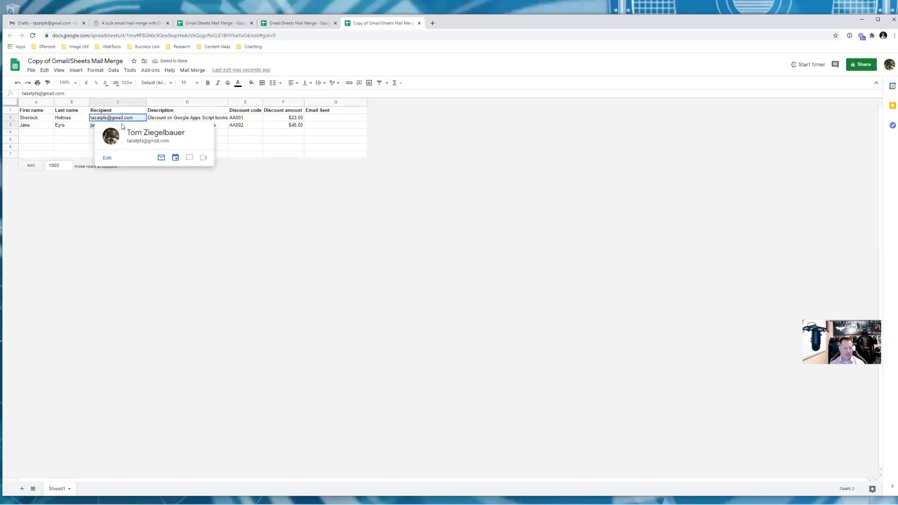
{"action": "left_click_drag", "start_coordinate": [121, 121], "coordinate": [93, 126]}
{"action": "mouse_move", "coordinate": [106, 120]}
{"action": "key", "text": "ctrl+d"}
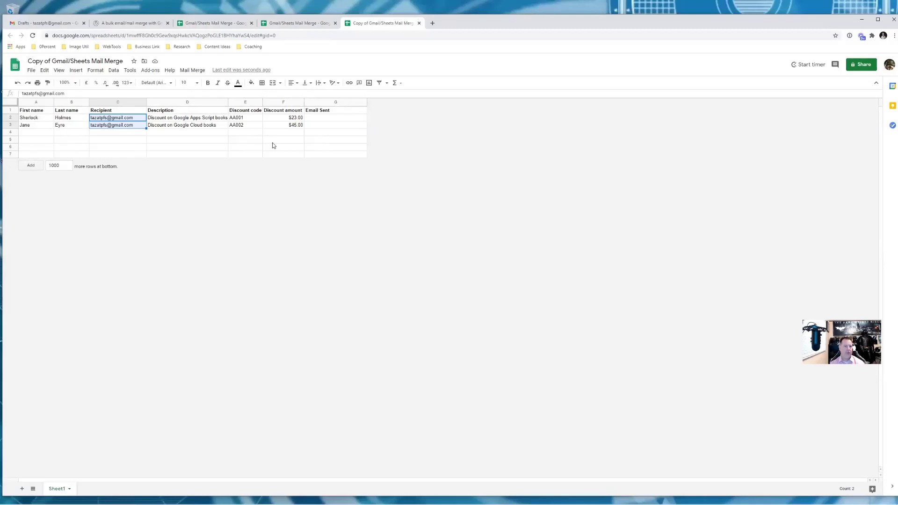
From Gmail Drafts, compose a full-screen message with the subject 'Test Subject'
{"action": "left_click", "coordinate": [45, 26]}
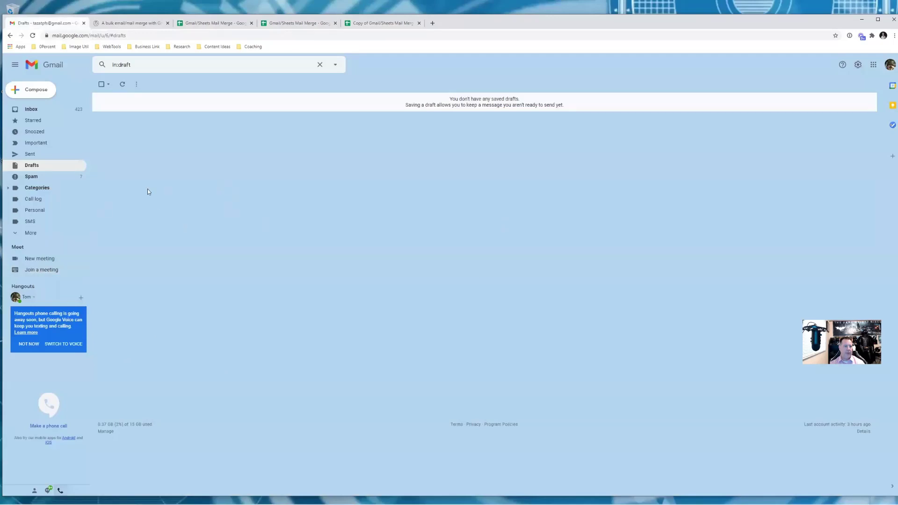
{"action": "left_click", "coordinate": [34, 93]}
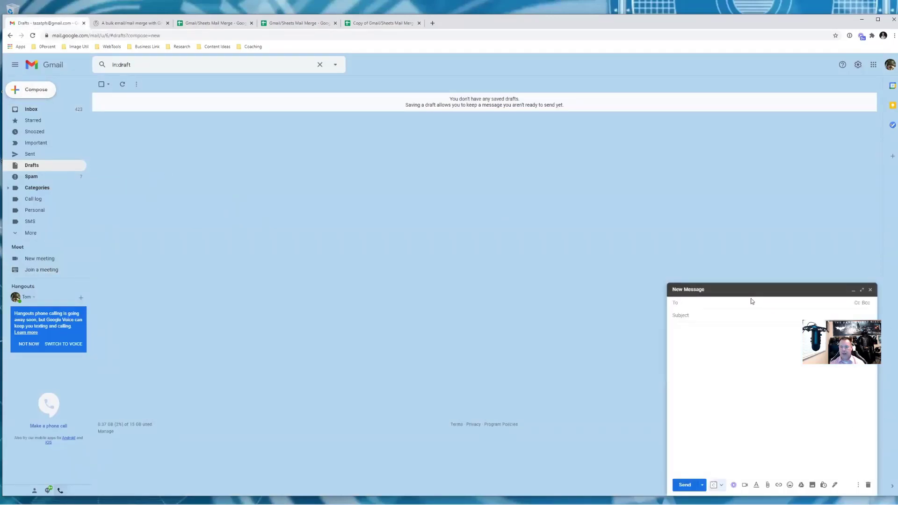
{"action": "left_click", "coordinate": [861, 290]}
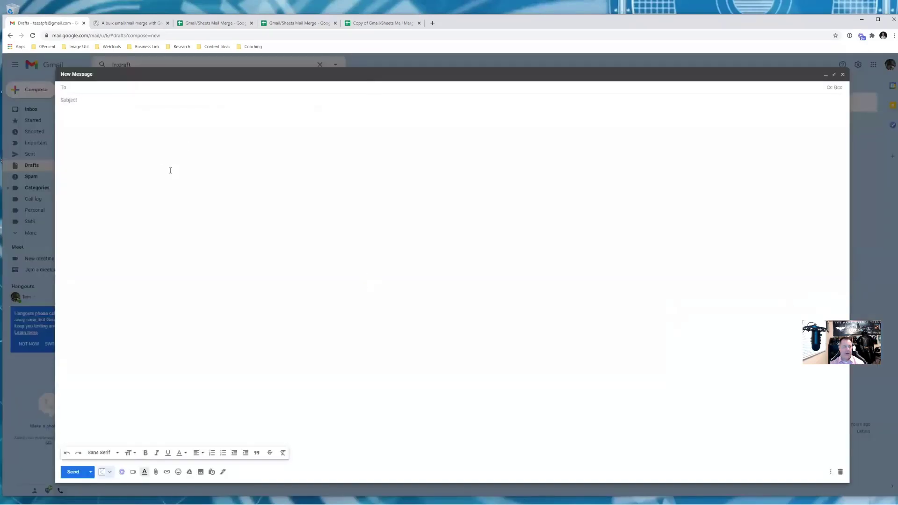
{"action": "left_click", "coordinate": [155, 100]}
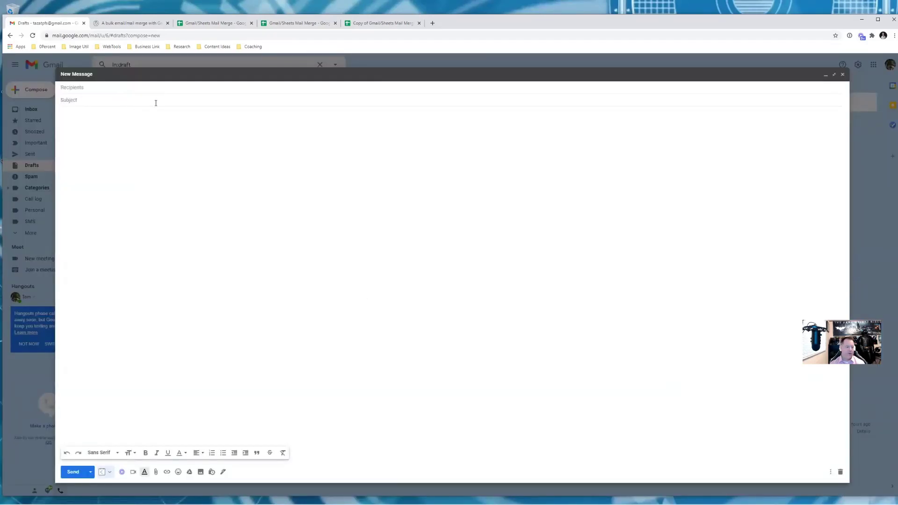
{"action": "type", "text": "Test"}
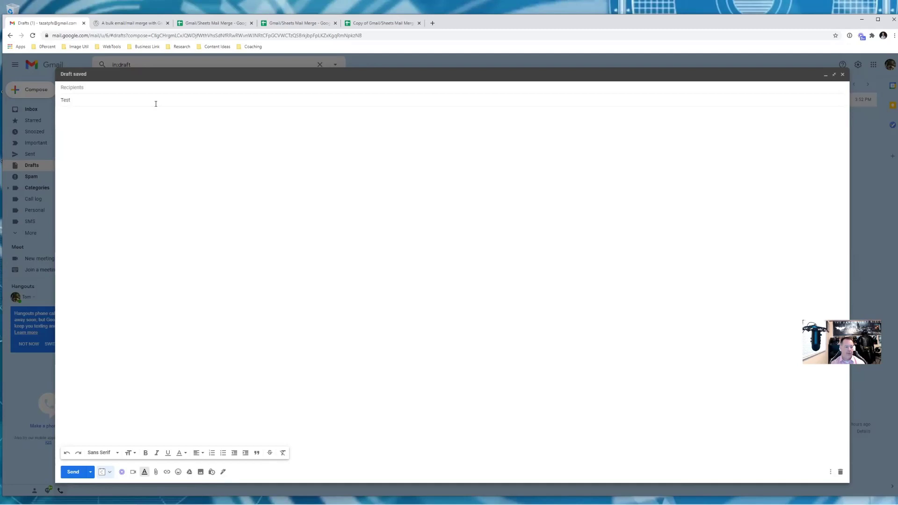
{"action": "type", "text": "Subject"}
Type the greeting '{{First name}} {{Last name}},' at the top of the message body
{"action": "left_click", "coordinate": [143, 136]}
{"action": "type", "text": "First name"}
{"action": "key", "text": "Left"}
{"action": "key", "text": "BackSpace"}
{"action": "type", "text": "N"}
{"action": "key", "text": "BackSpace"}
{"action": "type", "text": "n"}
{"action": "type", "text": "Last name}},"}
Add the 'Test body', 'Test Closing,' and 'End' lines below the greeting
{"action": "key", "text": "Return"}
{"action": "key", "text": "Return"}
{"action": "type", "text": "Test body"}
{"action": "type", "text": "Tes"}
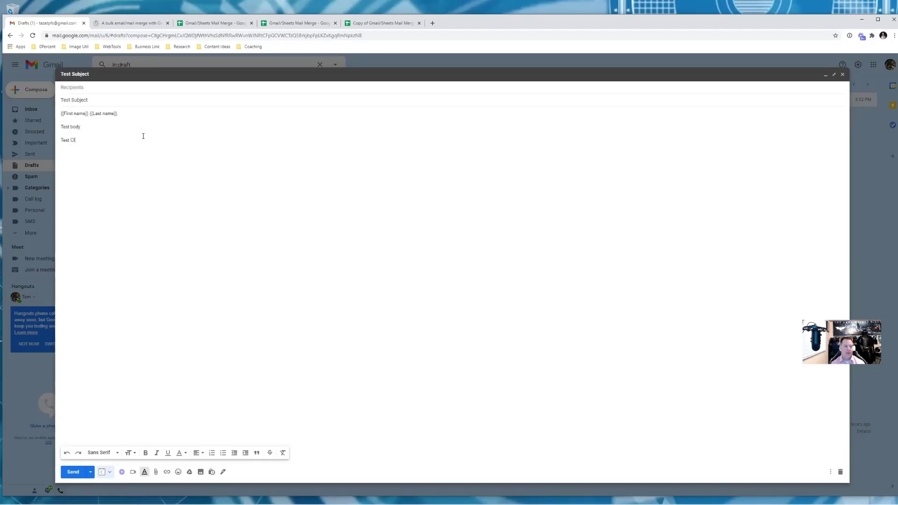
{"action": "type", "text": "t Close"}
{"action": "key", "text": "BackSpace"}
{"action": "type", "text": "ing,"}
{"action": "key", "text": "Return"}
{"action": "key", "text": "Return"}
{"action": "type", "text": "End"}
Switch back to the Copy of Gmail/Sheets Mail Merge tab and select cell A1
{"action": "left_click", "coordinate": [378, 23]}
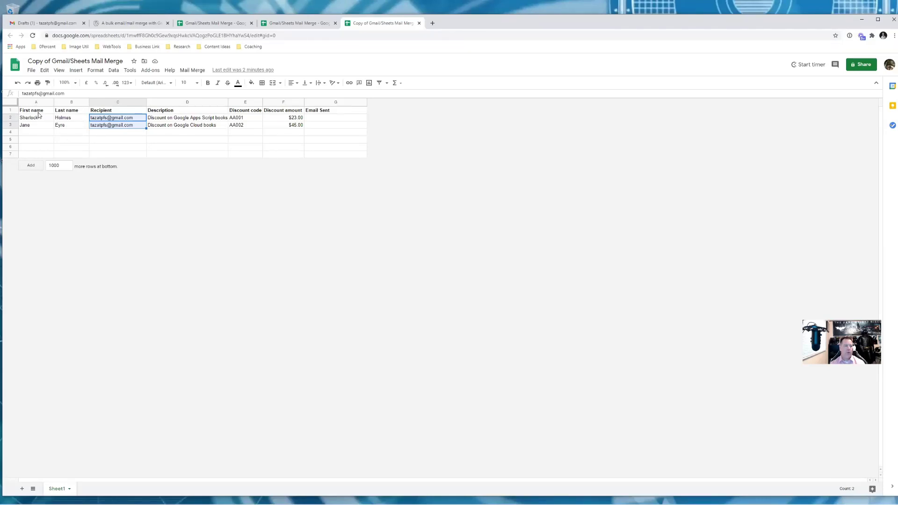
{"action": "left_click", "coordinate": [41, 112]}
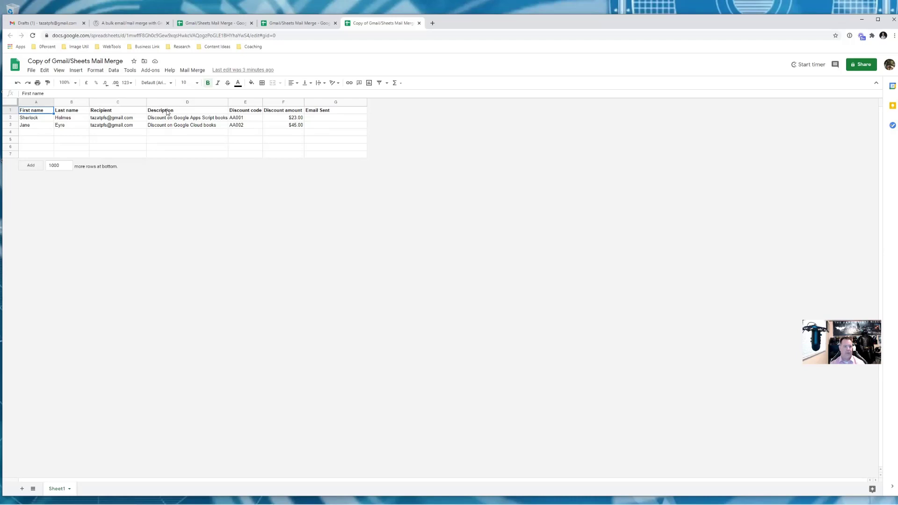
Replace the D1 header 'Description' with 'Poolnoodles'
{"action": "left_click", "coordinate": [166, 111]}
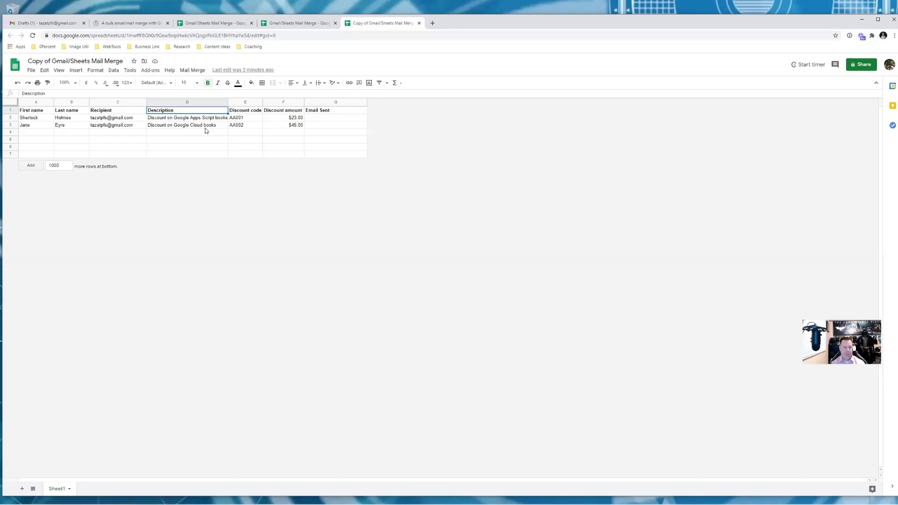
{"action": "type", "text": "Poolnoodles"}
{"action": "left_click", "coordinate": [185, 125]}
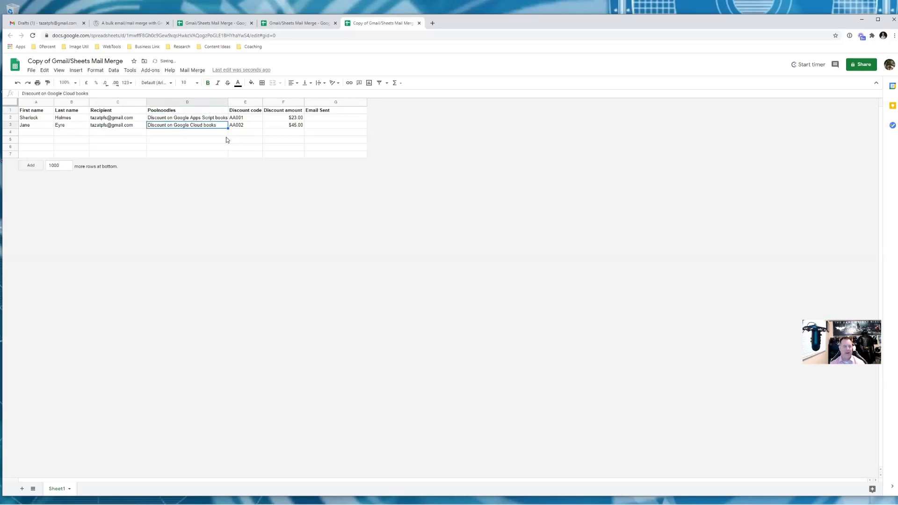
{"action": "left_click", "coordinate": [177, 111]}
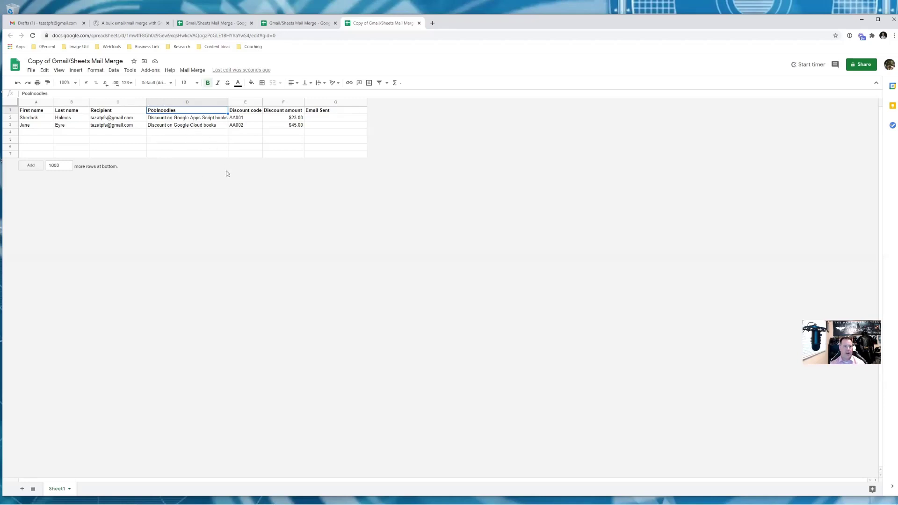
Run the mail merge send-emails command and choose the Google account to authorize
{"action": "left_click", "coordinate": [191, 73]}
{"action": "left_click", "coordinate": [198, 84]}
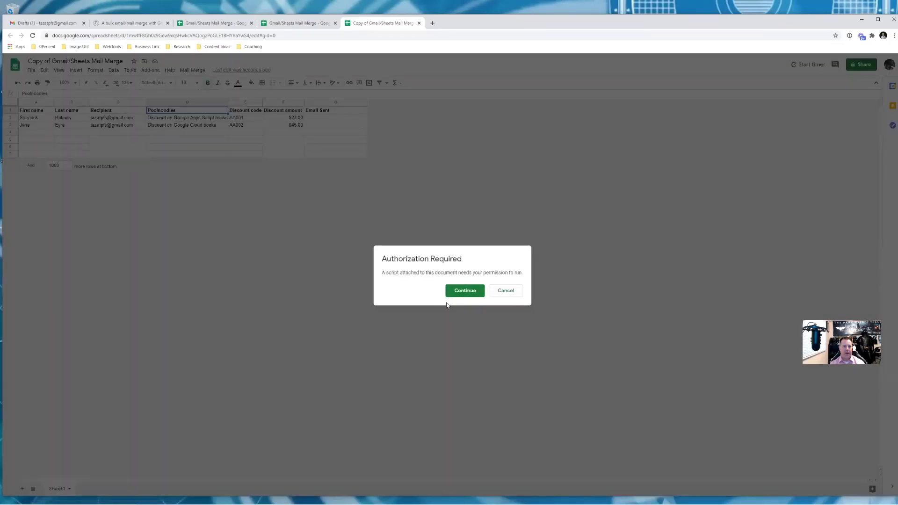
{"action": "left_click", "coordinate": [464, 290]}
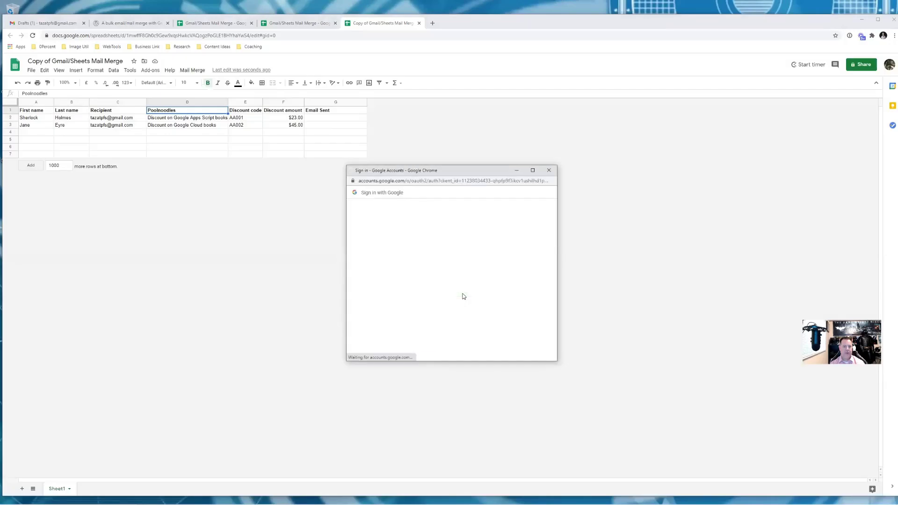
{"action": "left_click", "coordinate": [404, 259]}
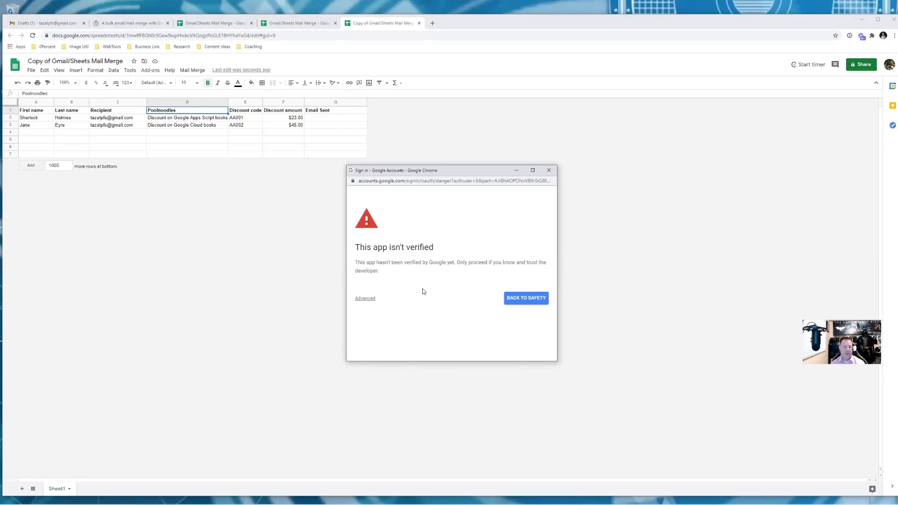
Get past the unverified-app warning and allow the Gmail/Sheets Mail Merge script account access
{"action": "left_click", "coordinate": [366, 301]}
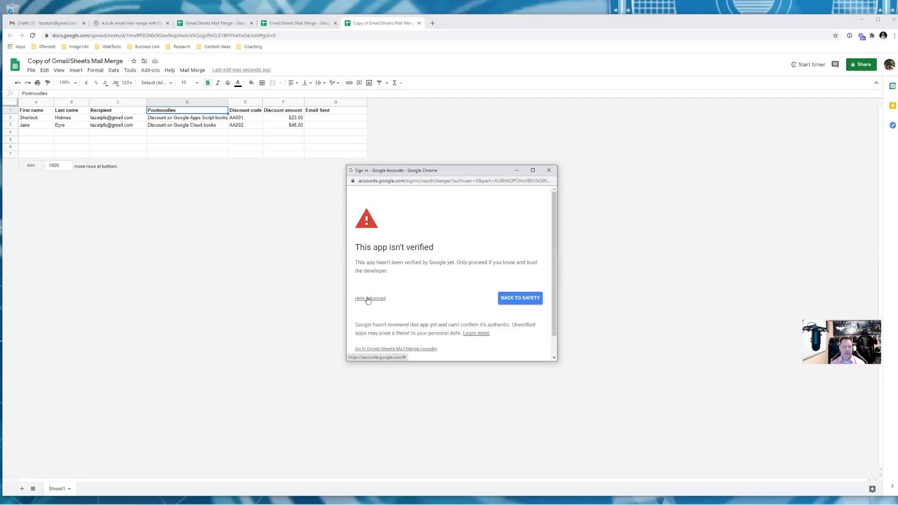
{"action": "scroll", "coordinate": [479, 251], "scroll_direction": "down", "scroll_amount": 1}
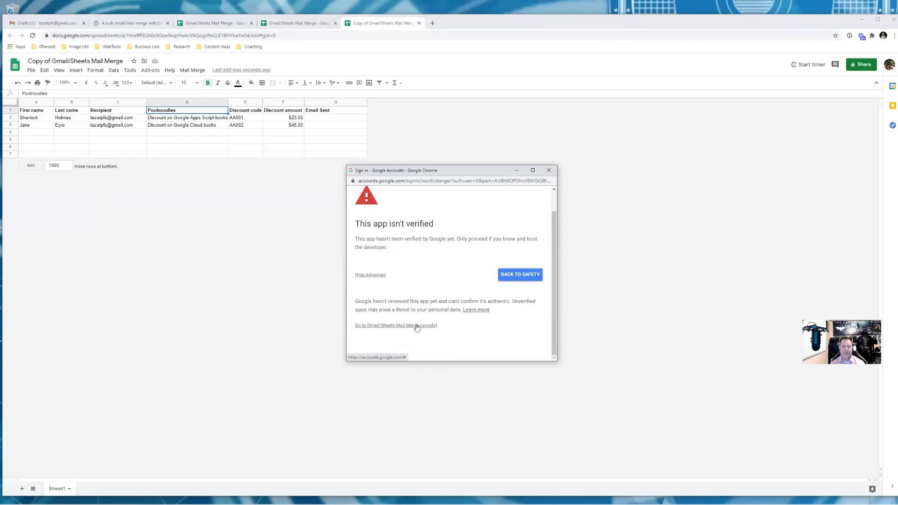
{"action": "left_click", "coordinate": [417, 326]}
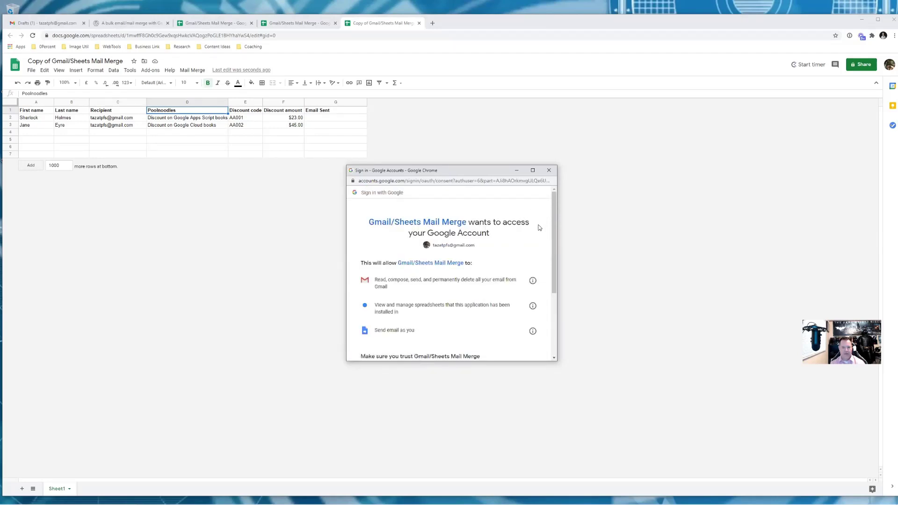
{"action": "scroll", "coordinate": [539, 228], "scroll_direction": "down", "scroll_amount": 1}
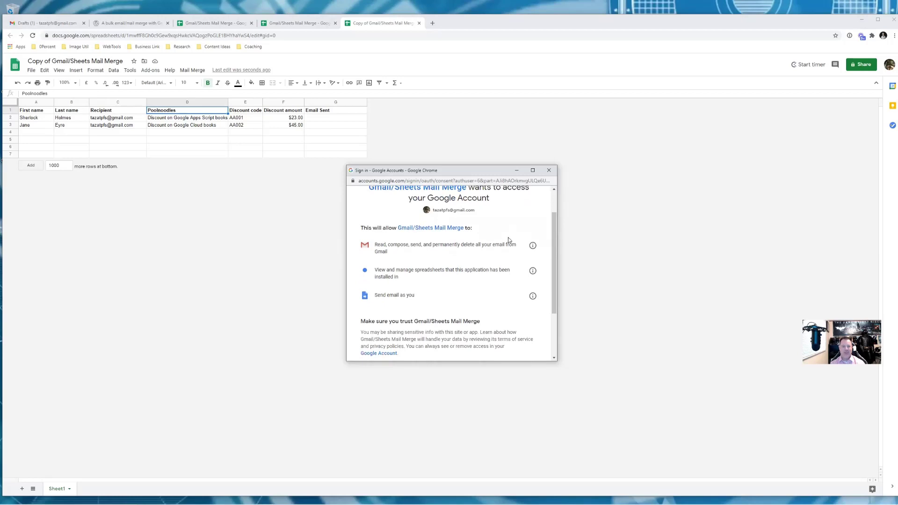
{"action": "scroll", "coordinate": [508, 239], "scroll_direction": "down", "scroll_amount": 2}
{"action": "left_click", "coordinate": [526, 319]}
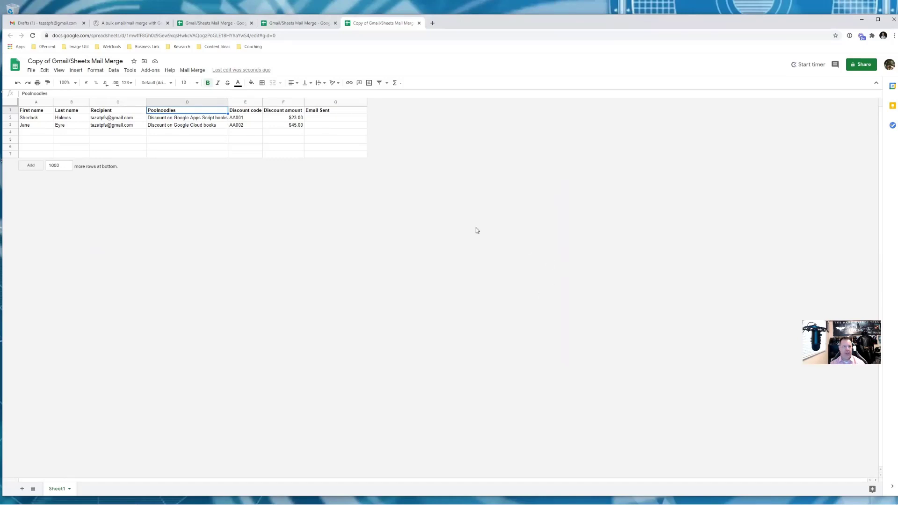
Run Mail Merge > Send Emails with the 'Test Subject' draft so both rows get Email Sent timestamps
{"action": "left_click", "coordinate": [190, 71]}
{"action": "left_click", "coordinate": [202, 83]}
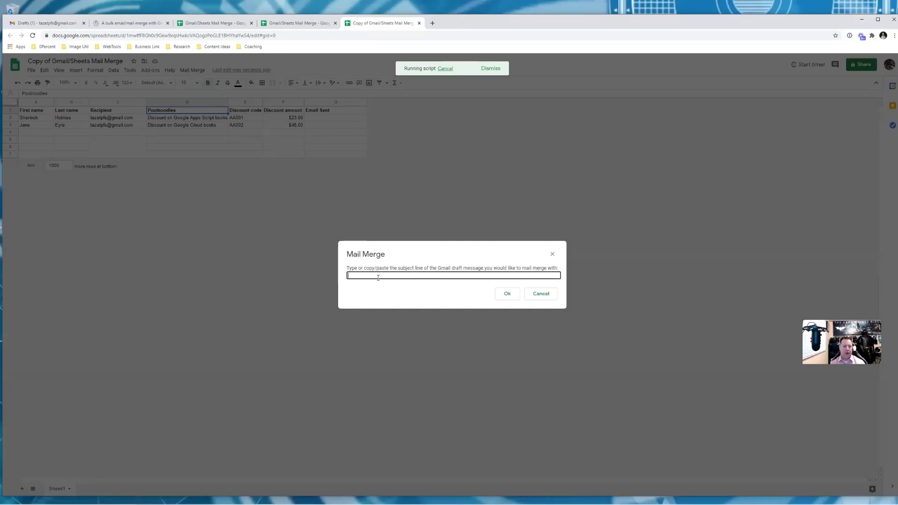
{"action": "type", "text": "Test Subjec"}
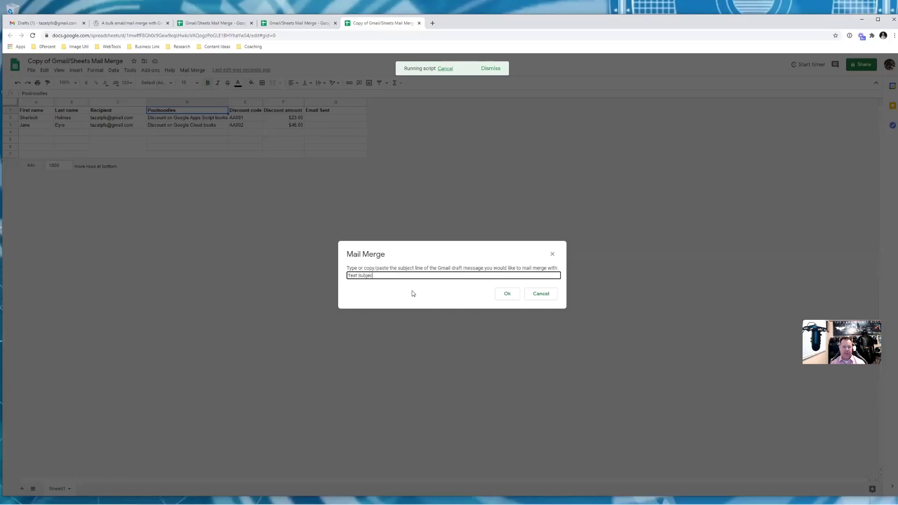
{"action": "type", "text": "t"}
{"action": "left_click", "coordinate": [511, 294]}
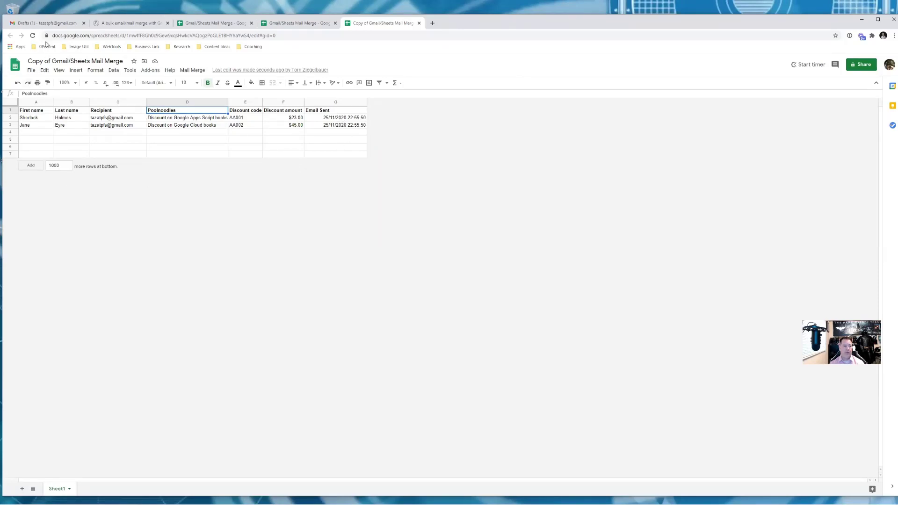
In Gmail, open a sent Test Subject email to confirm it was personalised, then return to Drafts
{"action": "left_click", "coordinate": [44, 23]}
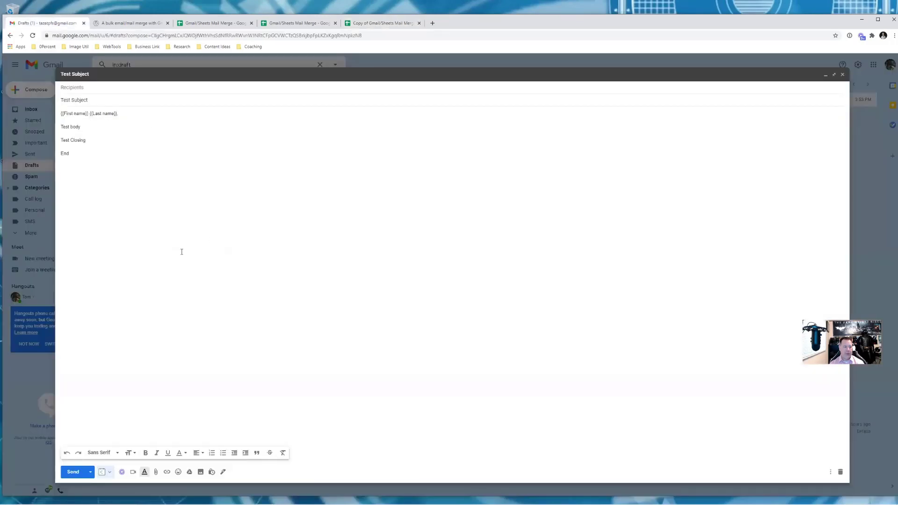
{"action": "left_click", "coordinate": [31, 153]}
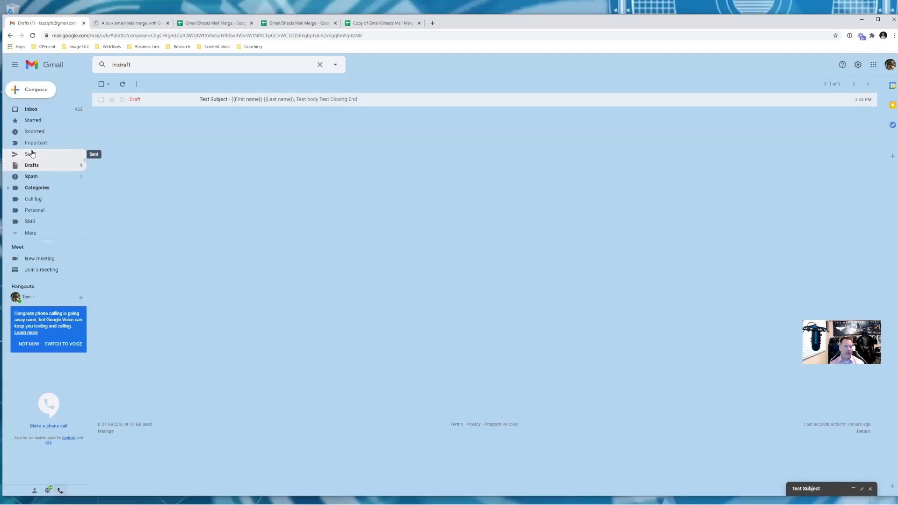
{"action": "left_click", "coordinate": [30, 153]}
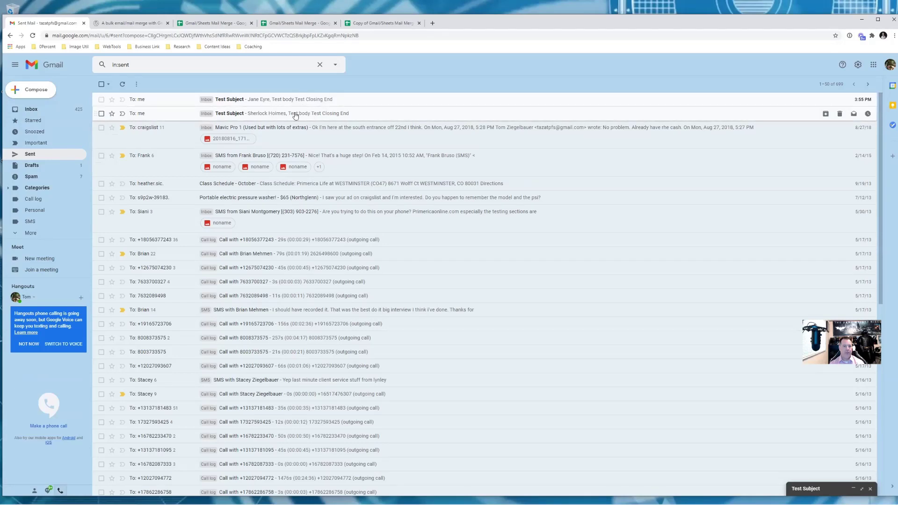
{"action": "left_click", "coordinate": [304, 118]}
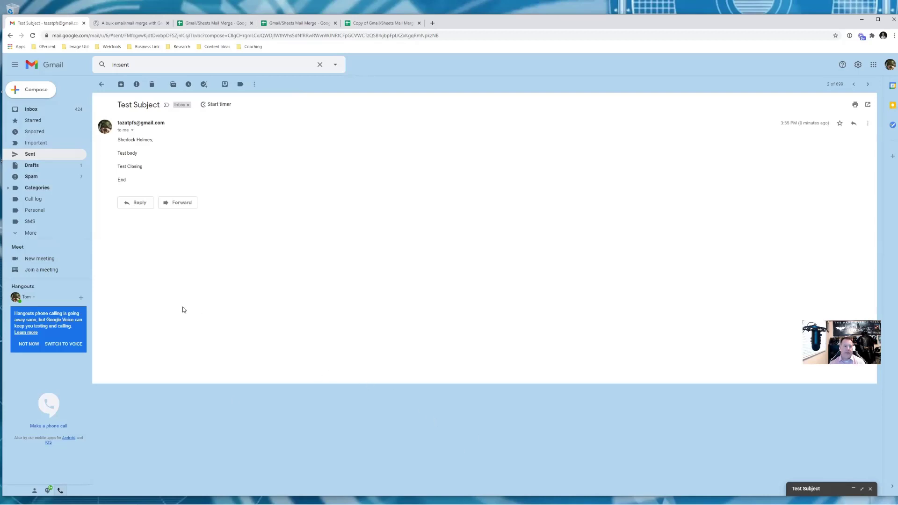
{"action": "left_click", "coordinate": [38, 168]}
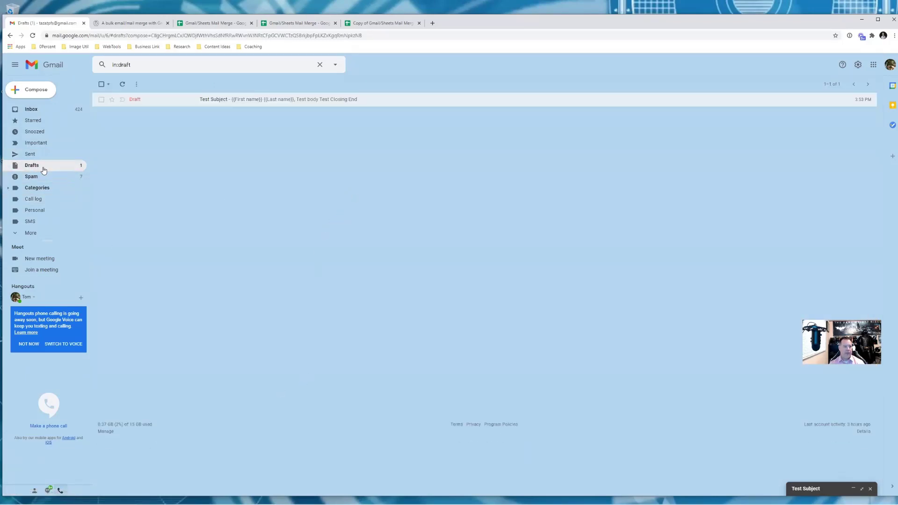
Reopen the Test Subject draft and look over its subject line and placeholder body
{"action": "left_click", "coordinate": [269, 97]}
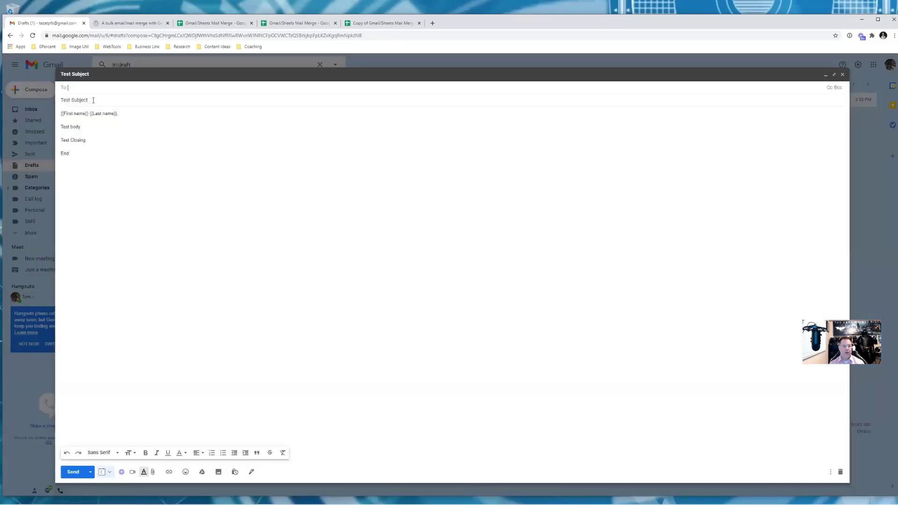
{"action": "left_click_drag", "start_coordinate": [91, 100], "coordinate": [55, 101]}
{"action": "left_click", "coordinate": [309, 160]}
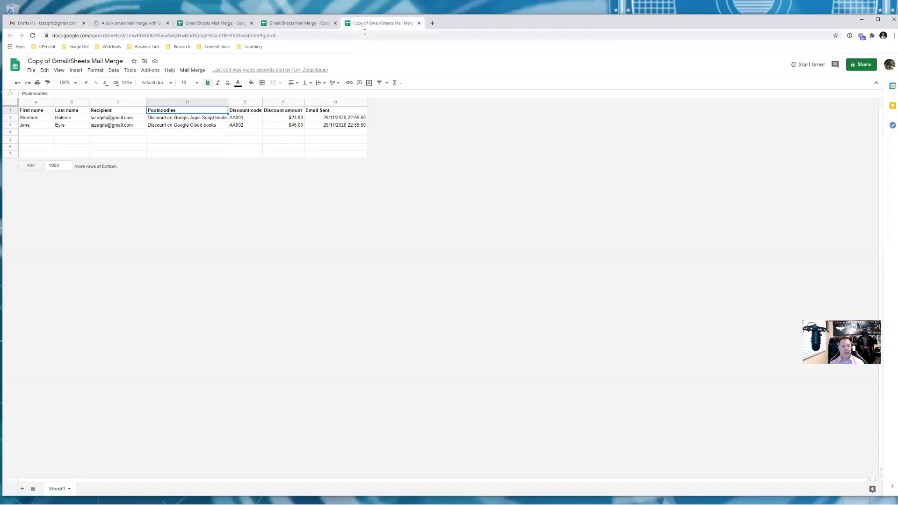
Replace the first recipient's email address in C2 with a different Gmail address
{"action": "left_click", "coordinate": [135, 119]}
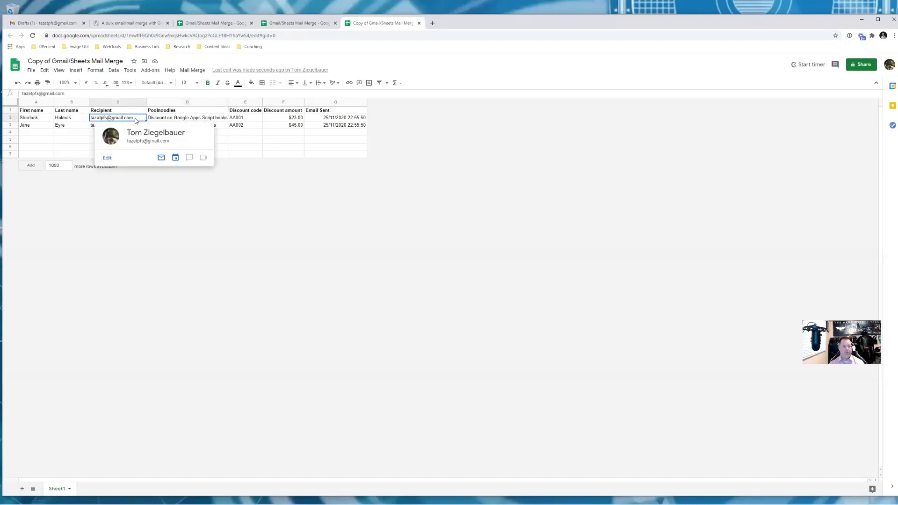
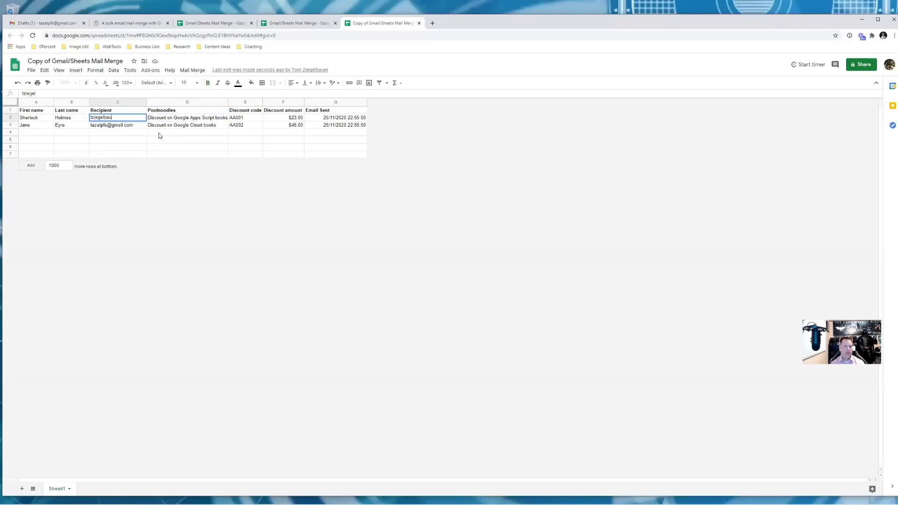
{"action": "key", "text": "Return"}
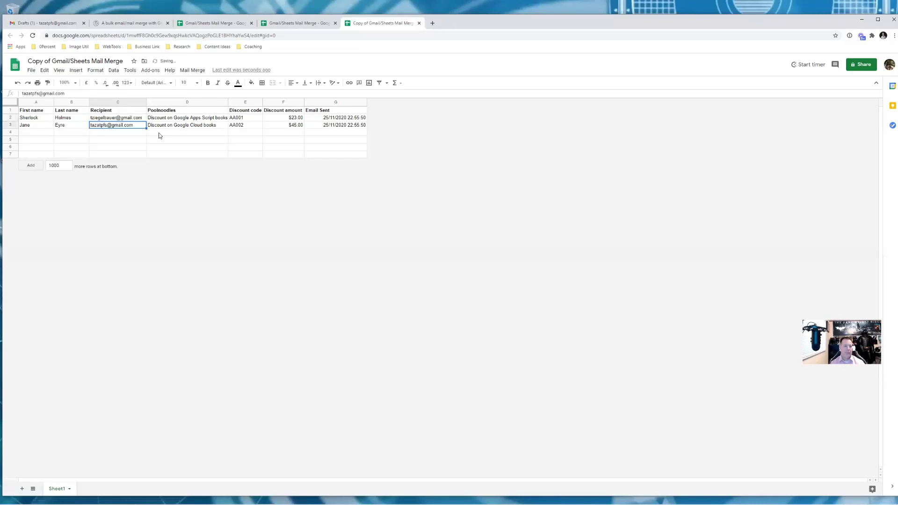
{"action": "key", "text": "Down"}
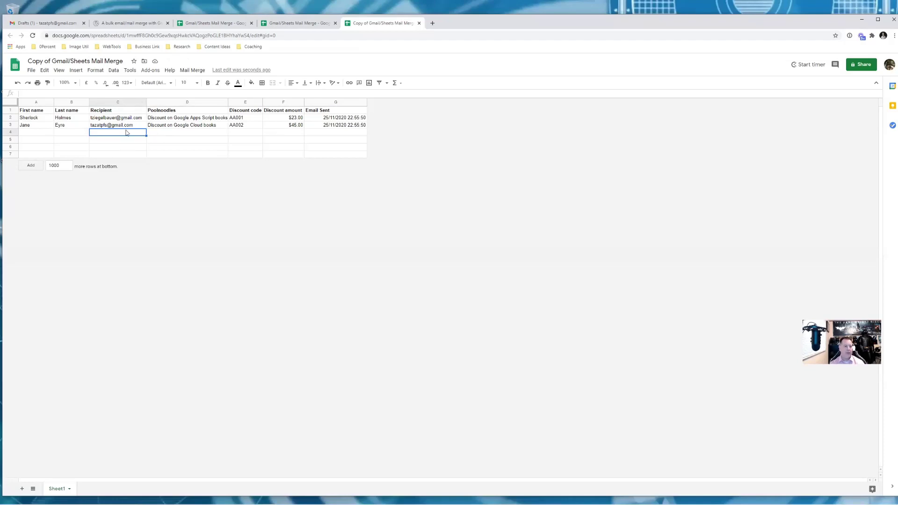
Rename the A1 header from 'First name' to 'Full name'
{"action": "mouse_move", "coordinate": [131, 121]}
{"action": "left_click", "coordinate": [24, 112]}
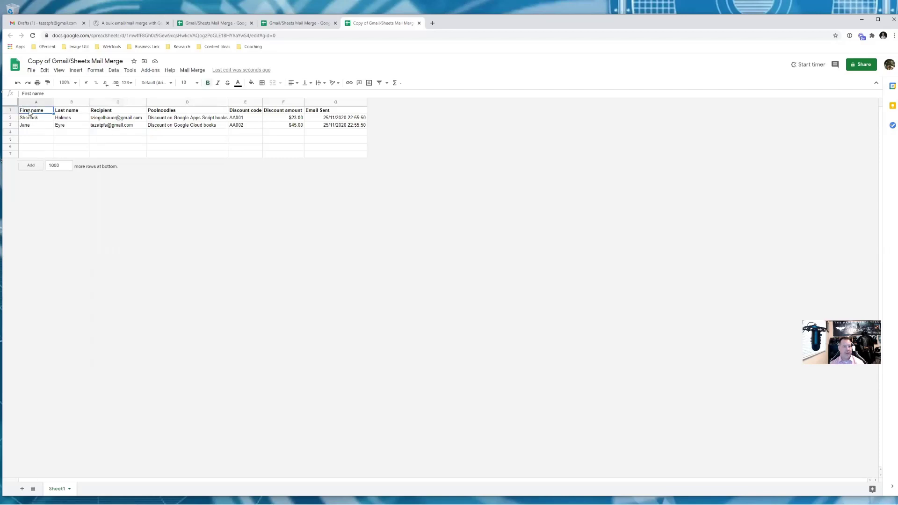
{"action": "left_click", "coordinate": [31, 94]}
{"action": "key", "text": "BackSpace"}
{"action": "key", "text": "BackSpace"}
{"action": "key", "text": "BackSpace"}
{"action": "key", "text": "BackSpace"}
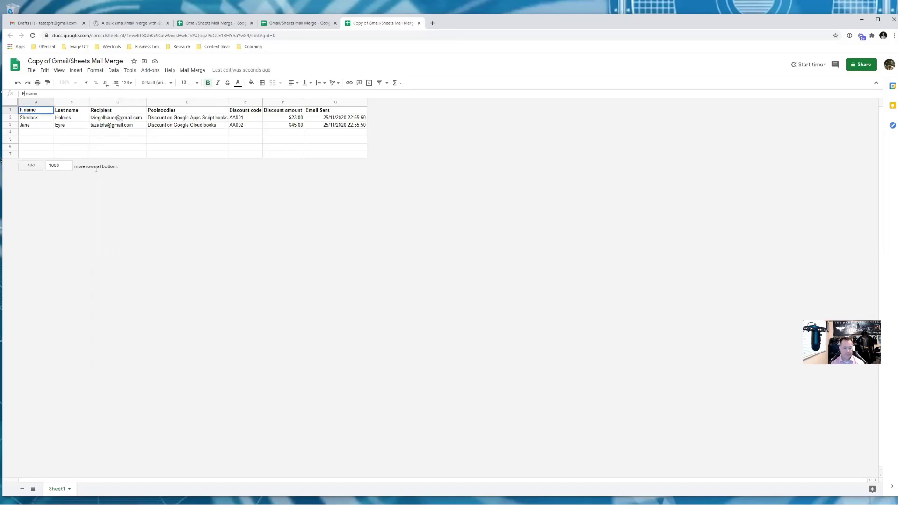
{"action": "type", "text": "ull"}
{"action": "left_click", "coordinate": [39, 120]}
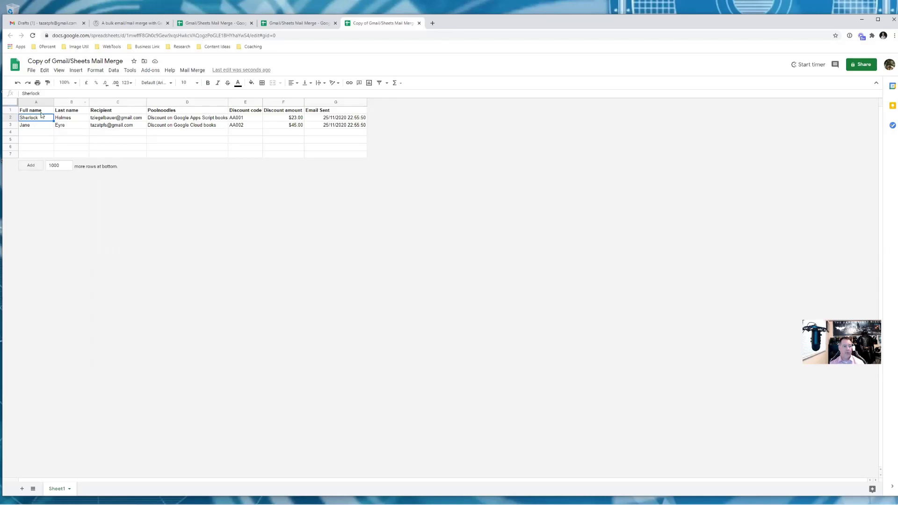
Edit the Gmail draft so its {{First name}} placeholder reads {{Full name}}
{"action": "left_click", "coordinate": [67, 23]}
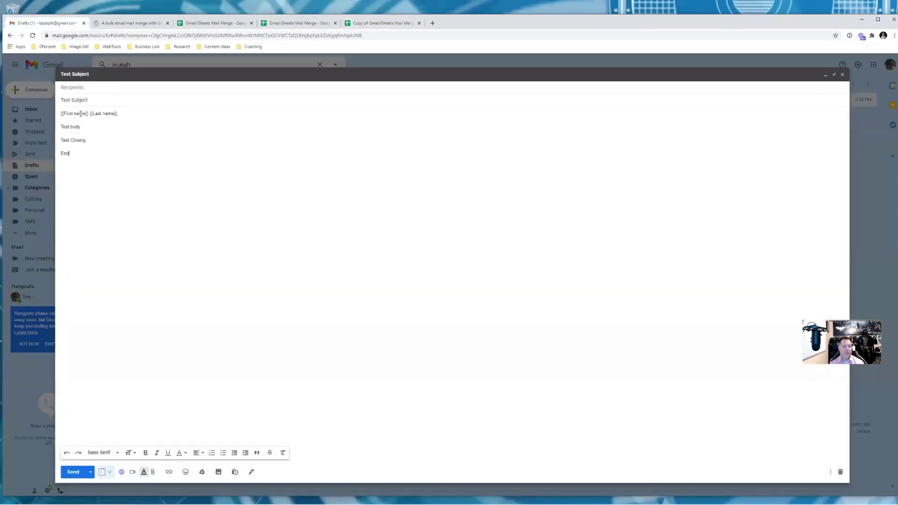
{"action": "key", "text": "BackSpace"}
{"action": "key", "text": "BackSpace"}
{"action": "key", "text": "BackSpace"}
{"action": "key", "text": "BackSpace"}
{"action": "type", "text": "ull"}
Scroll the 'A bulk email/mail merge' blog post to its Advanced Send Parameters example
{"action": "left_click", "coordinate": [140, 24]}
{"action": "scroll", "coordinate": [215, 346], "scroll_direction": "down", "scroll_amount": 7}
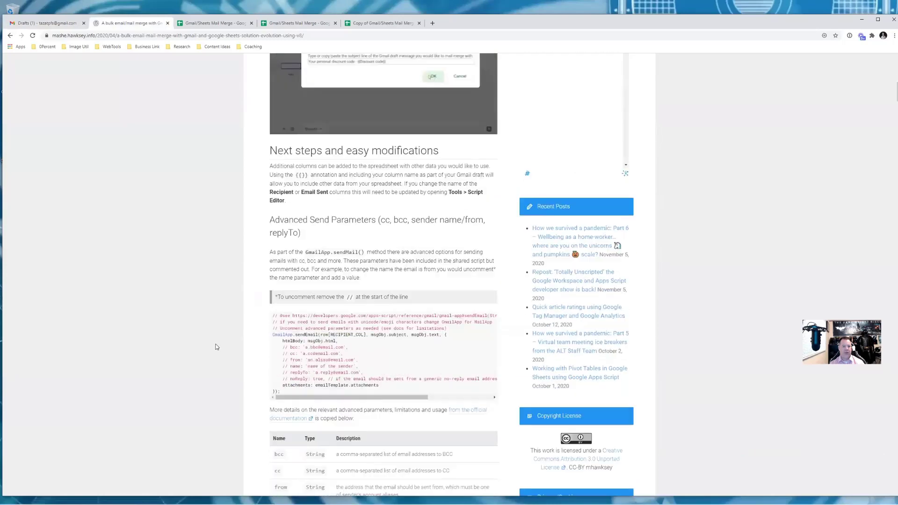
{"action": "scroll", "coordinate": [217, 347], "scroll_direction": "down", "scroll_amount": 2}
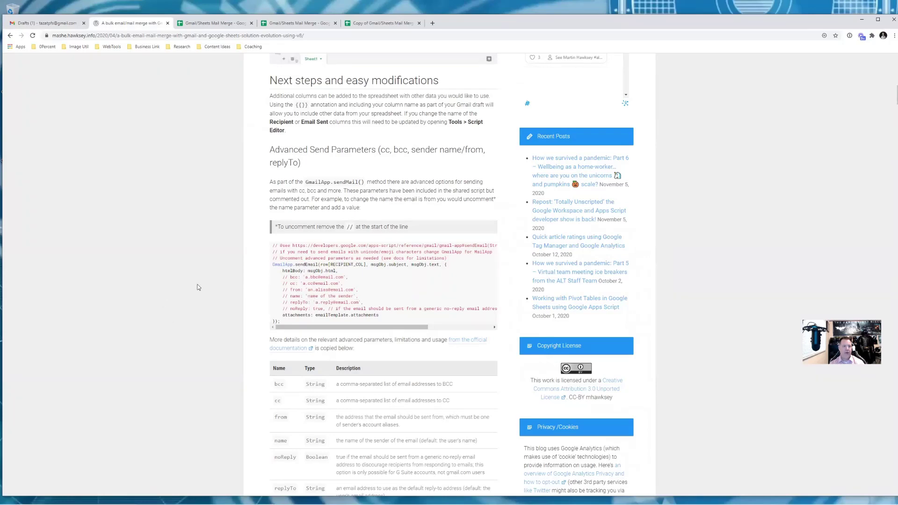
{"action": "scroll", "coordinate": [201, 292], "scroll_direction": "up", "scroll_amount": 5}
{"action": "scroll", "coordinate": [209, 309], "scroll_direction": "down", "scroll_amount": 3}
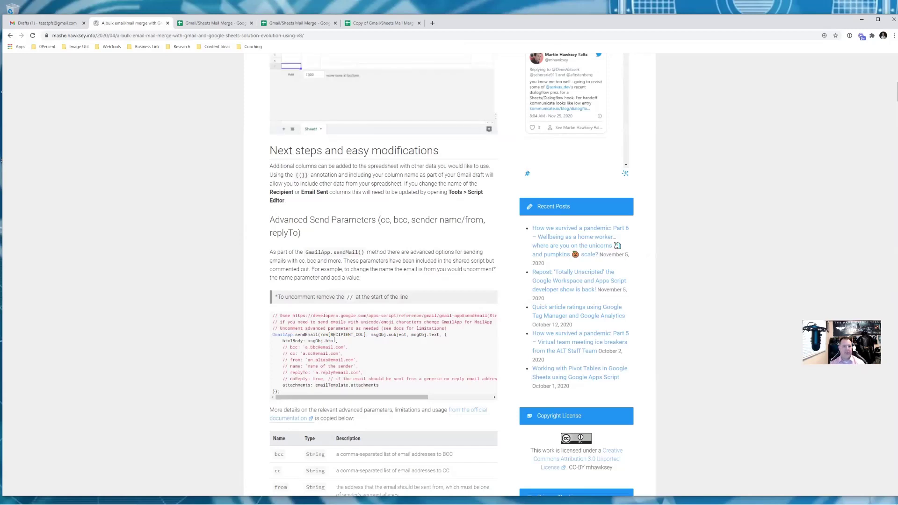
{"action": "scroll", "coordinate": [333, 340], "scroll_direction": "down", "scroll_amount": 1}
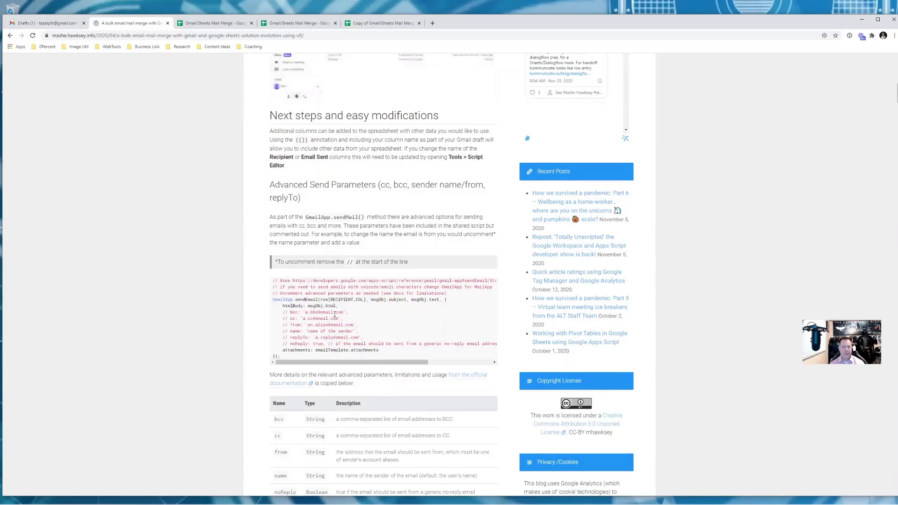
{"action": "scroll", "coordinate": [327, 325], "scroll_direction": "up", "scroll_amount": 1}
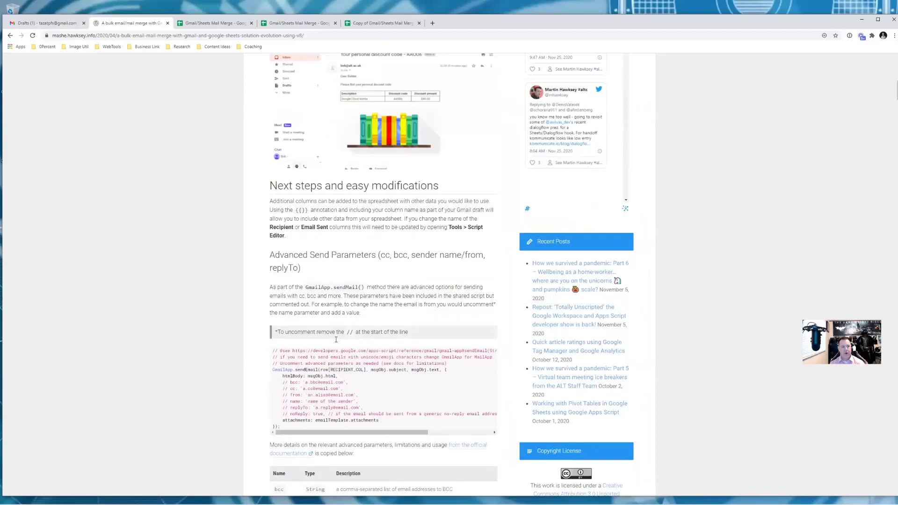